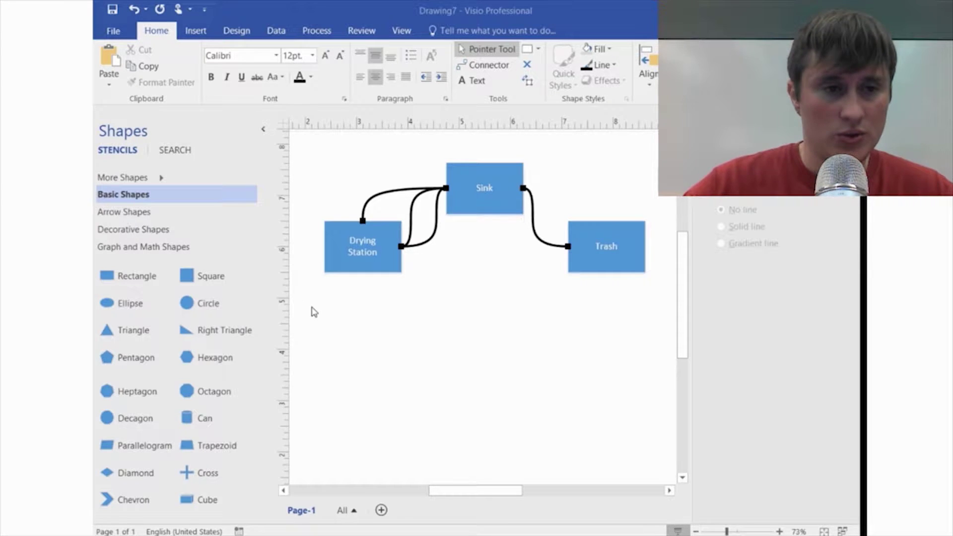
Step: Look through the File menu's new-drawing choices, then return to the drawing unchanged
left_click(113, 33)
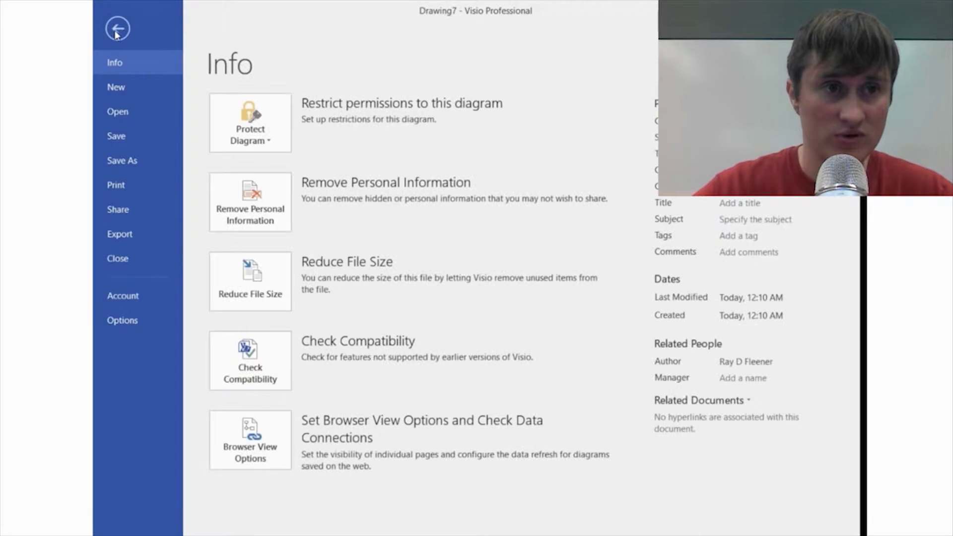
left_click(121, 89)
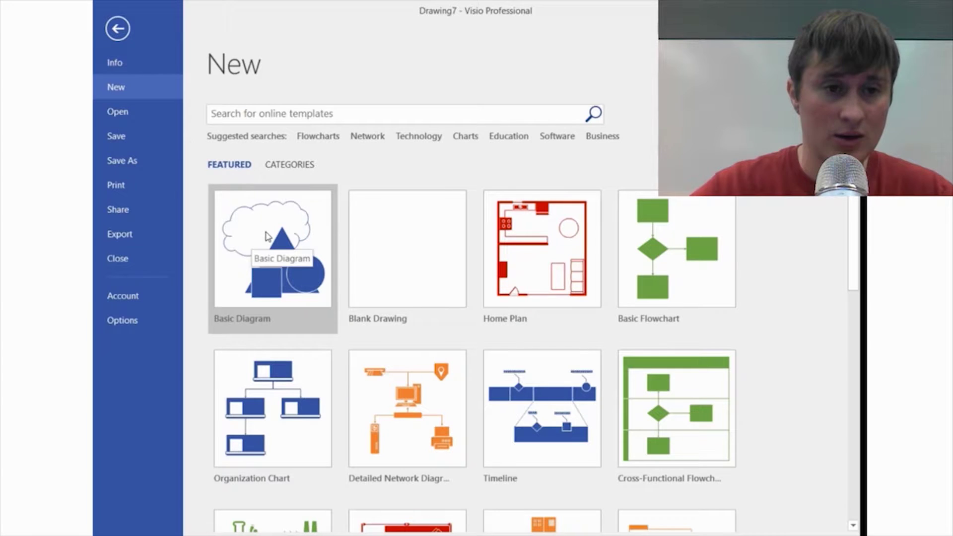
left_click(117, 29)
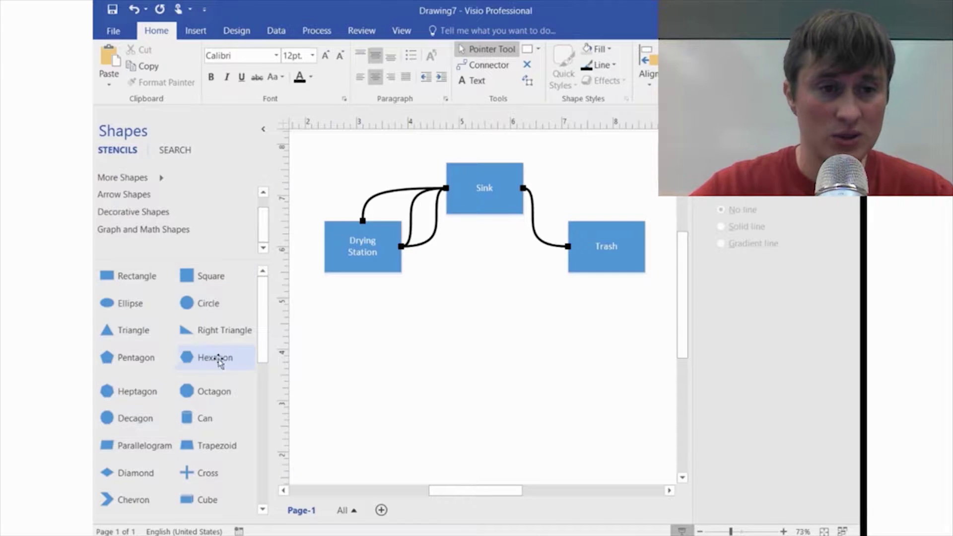
Step: Place three rectangles below the example's Drying Station, Sink and Trash in the same triangle layout
left_click_drag(130, 273, 359, 419)
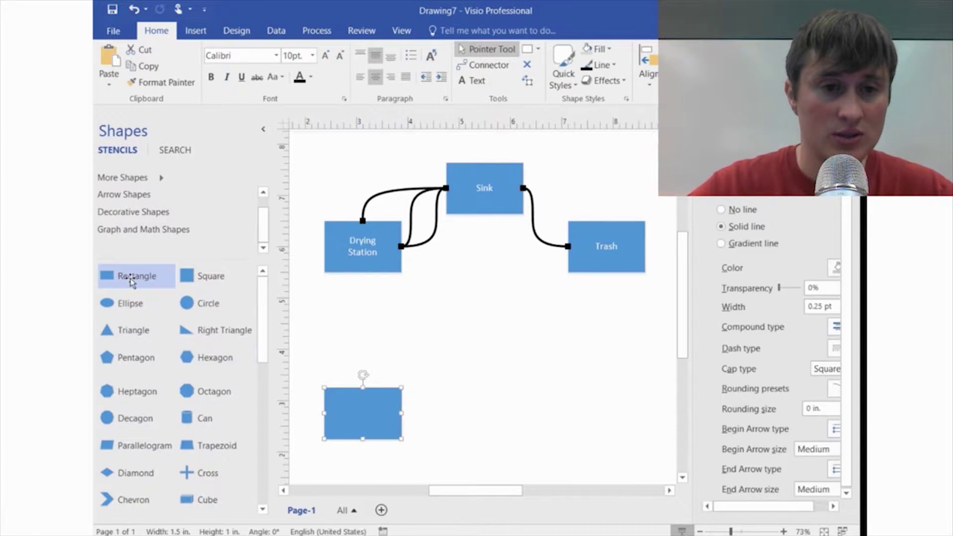
left_click_drag(128, 279, 483, 343)
left_click_drag(126, 276, 601, 416)
left_click(426, 377)
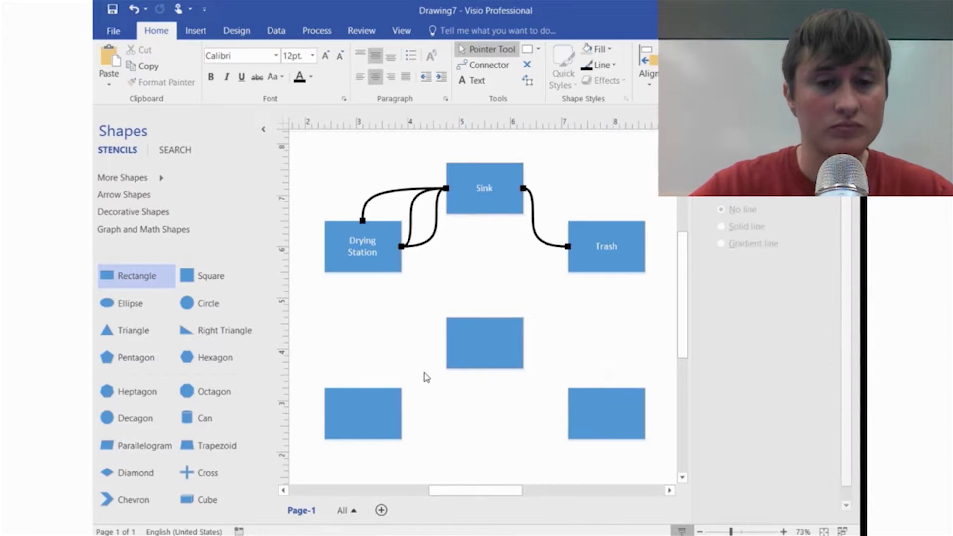
Step: Label the bottom-left rectangle 'Drying Station' on two lines and enlarge it to 14pt
right_click(347, 421)
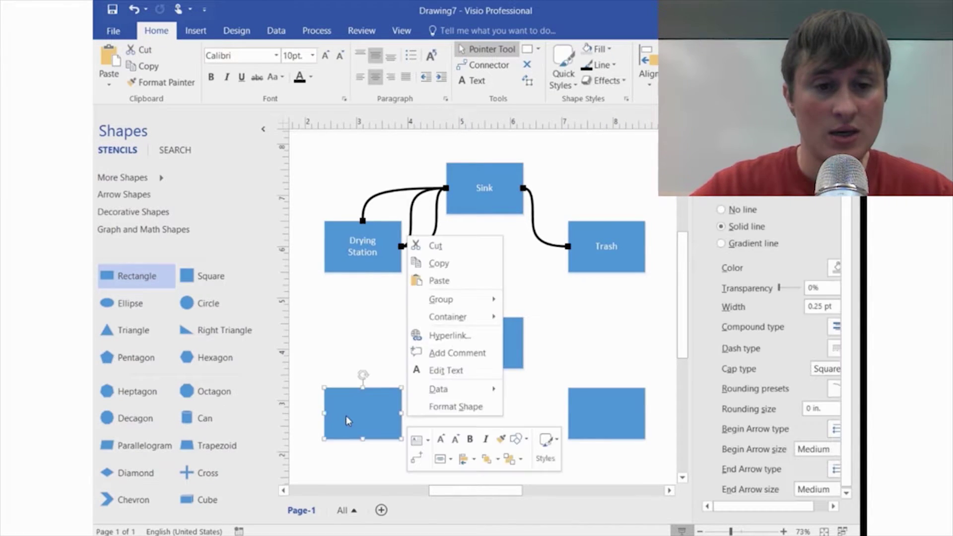
left_click(446, 370)
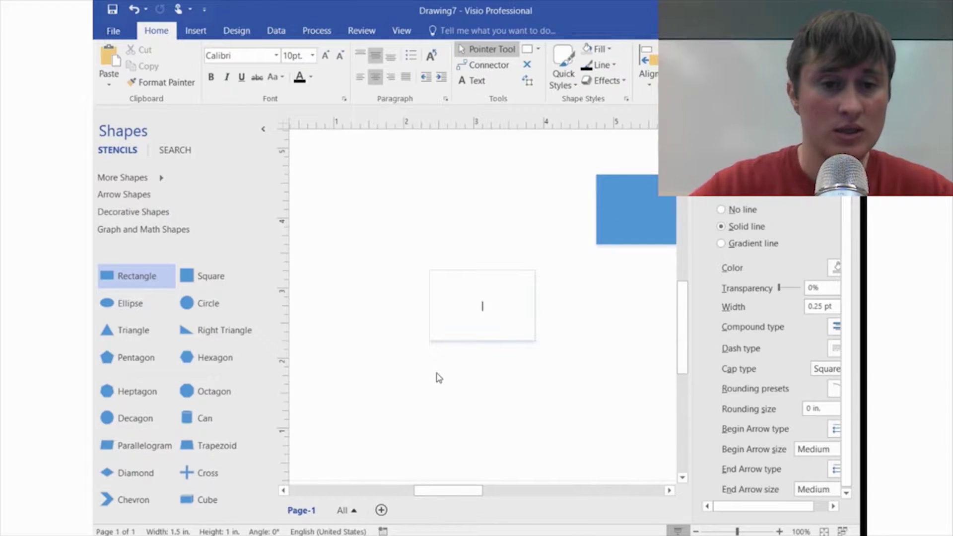
scroll(439, 379, "up", 3)
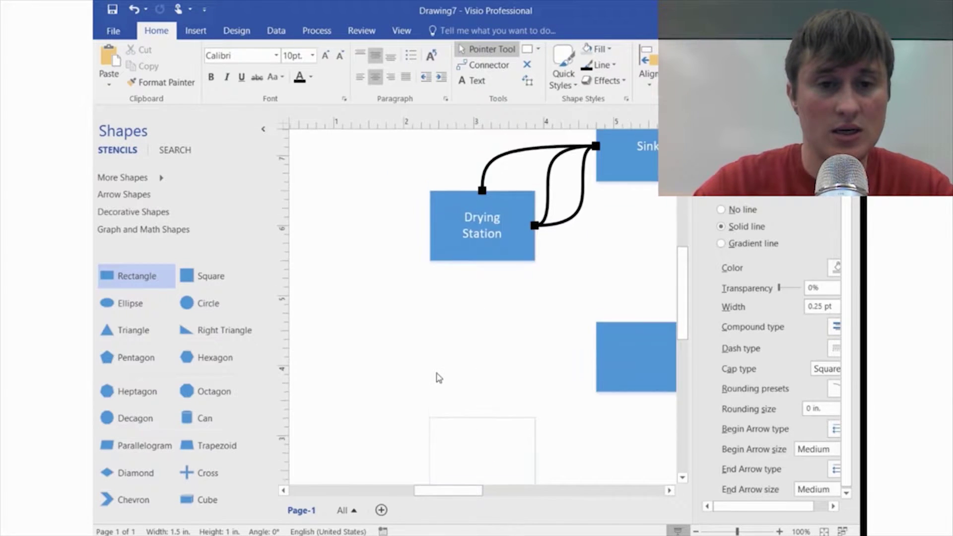
scroll(438, 379, "down", 2)
type("Drying")
key("Return")
type("Station")
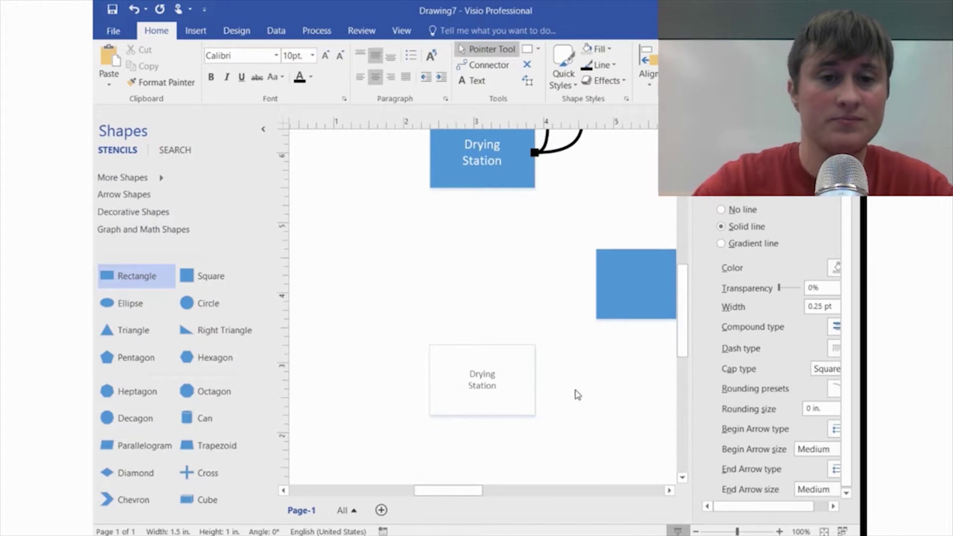
left_click(556, 371)
scroll(541, 380, "down", 3)
left_click(365, 413)
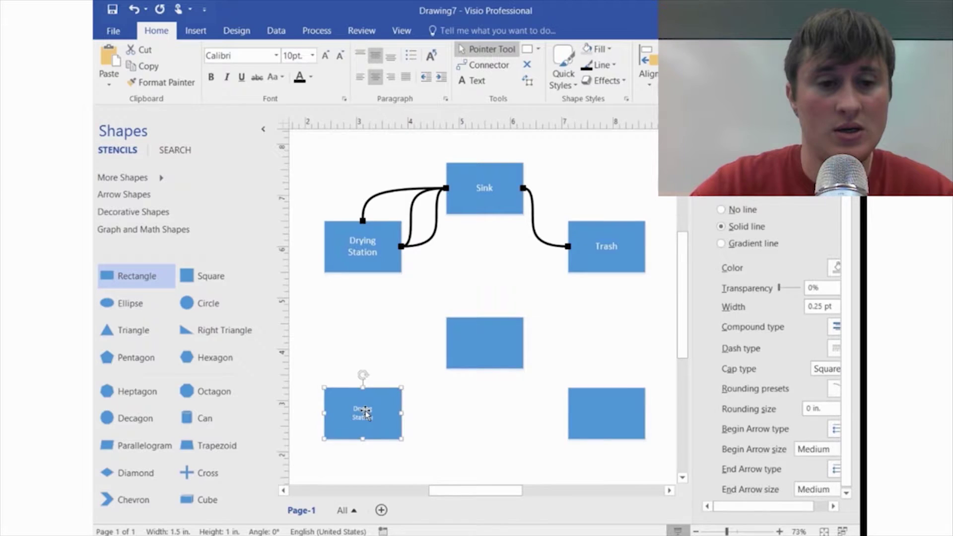
double_click(365, 413)
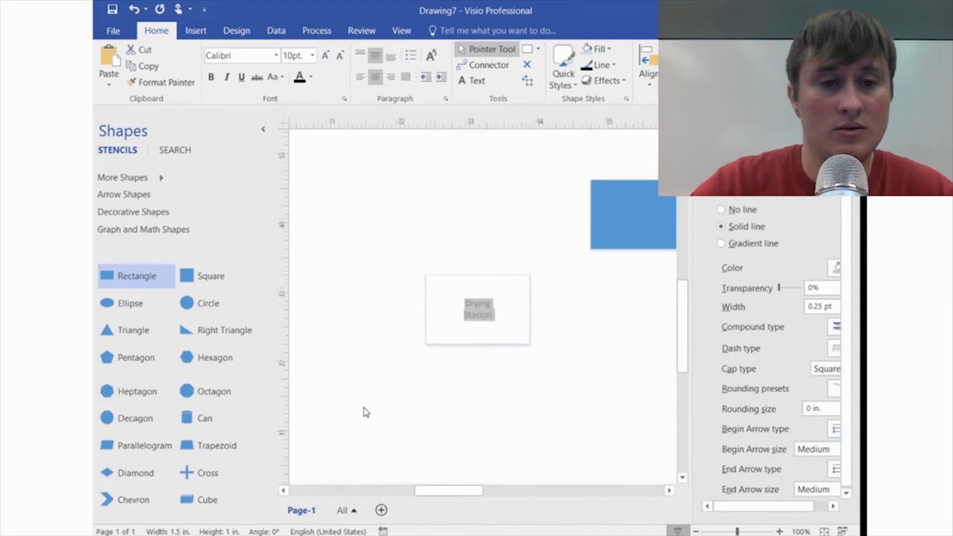
left_click(326, 56)
left_click(326, 56)
left_click(326, 56)
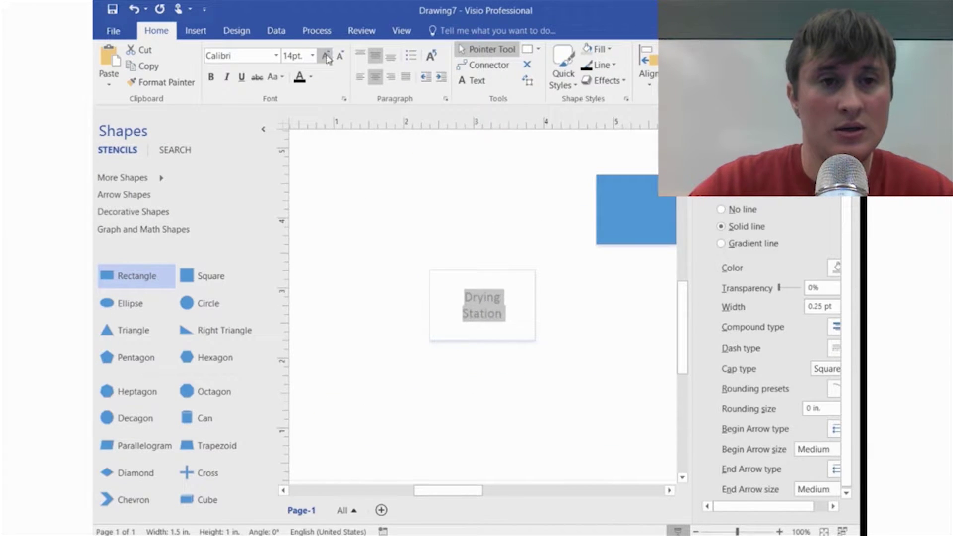
left_click(555, 326)
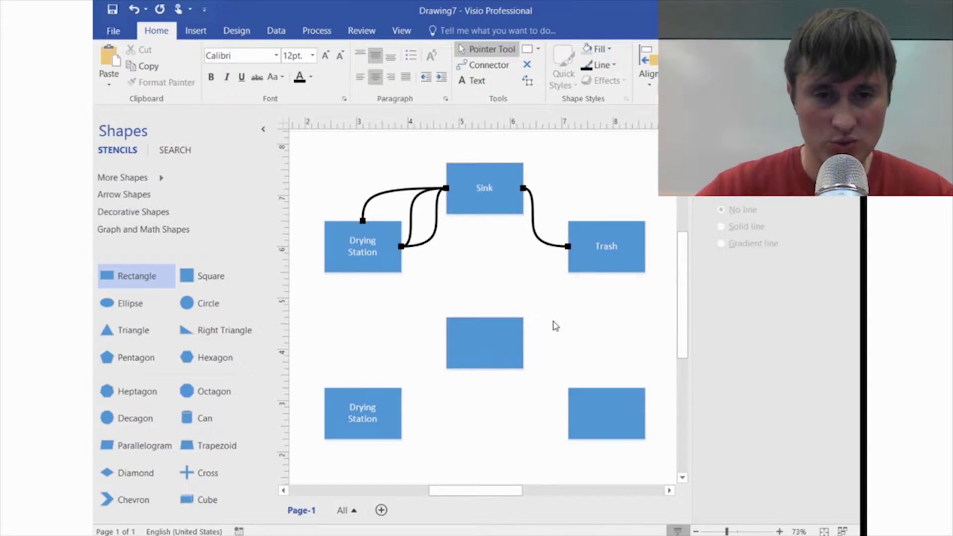
Step: Label the middle rectangle 'Sink' in 14pt text
left_click(483, 346)
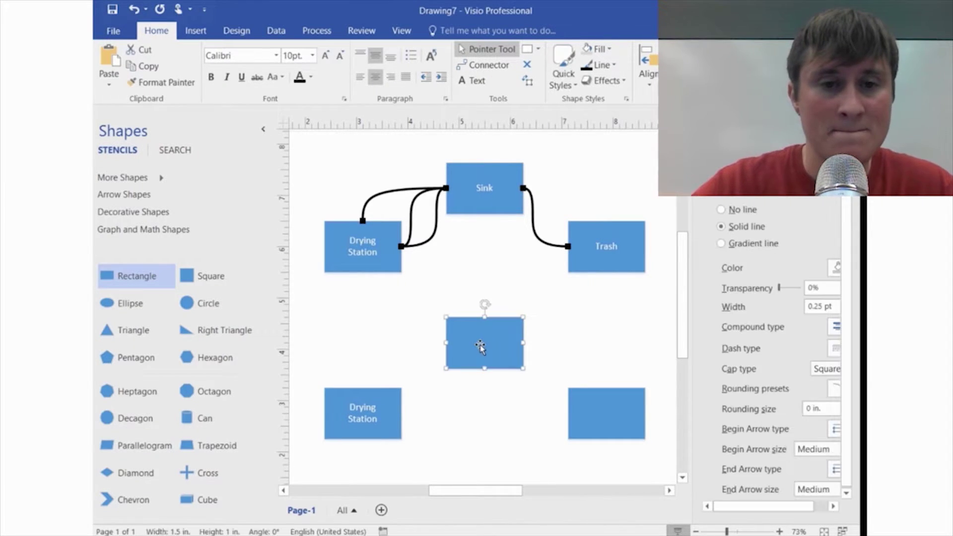
right_click(481, 345)
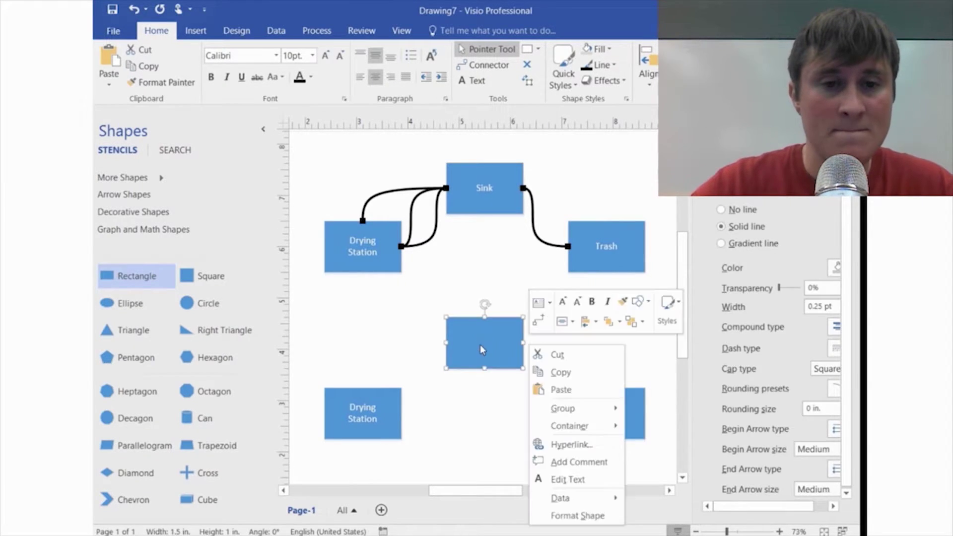
left_click(564, 480)
type("Sink")
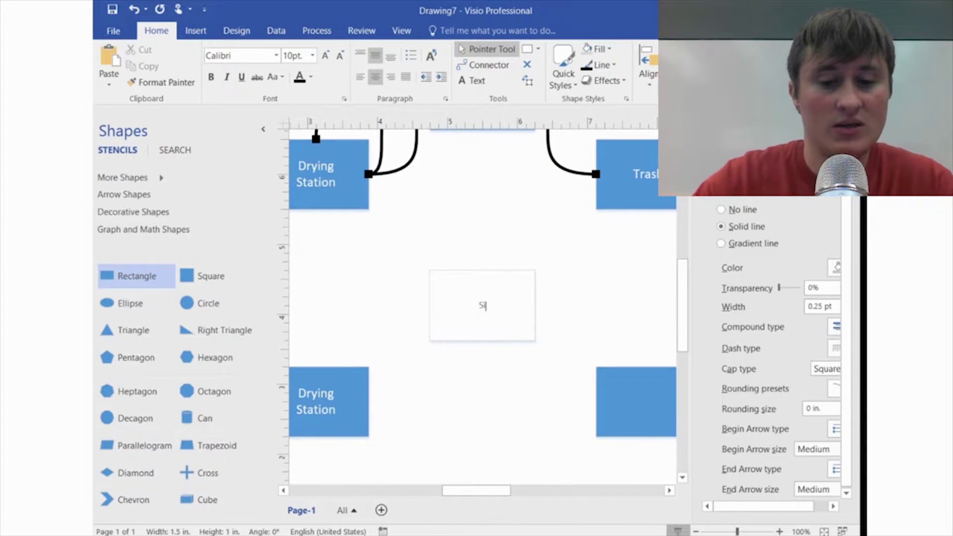
double_click(481, 306)
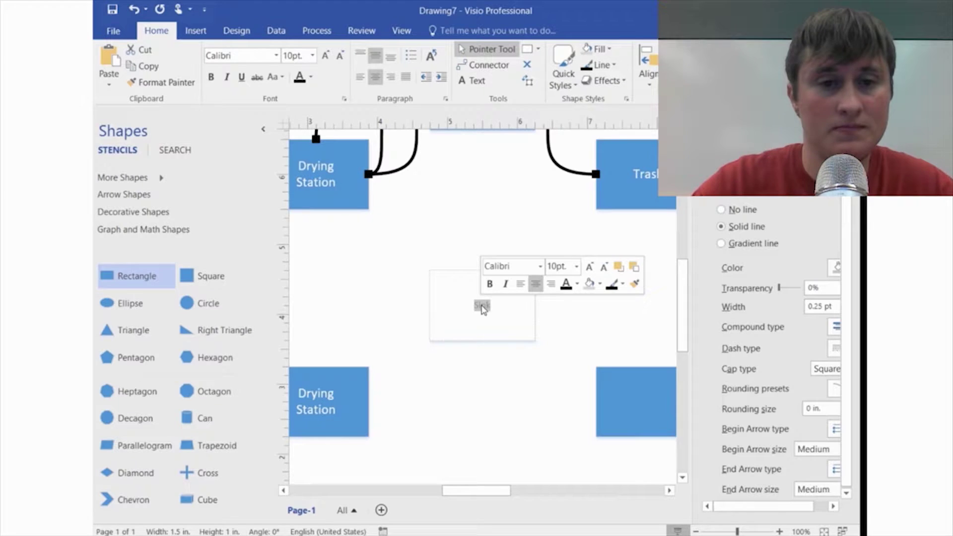
left_click(590, 268)
left_click(589, 268)
left_click(589, 268)
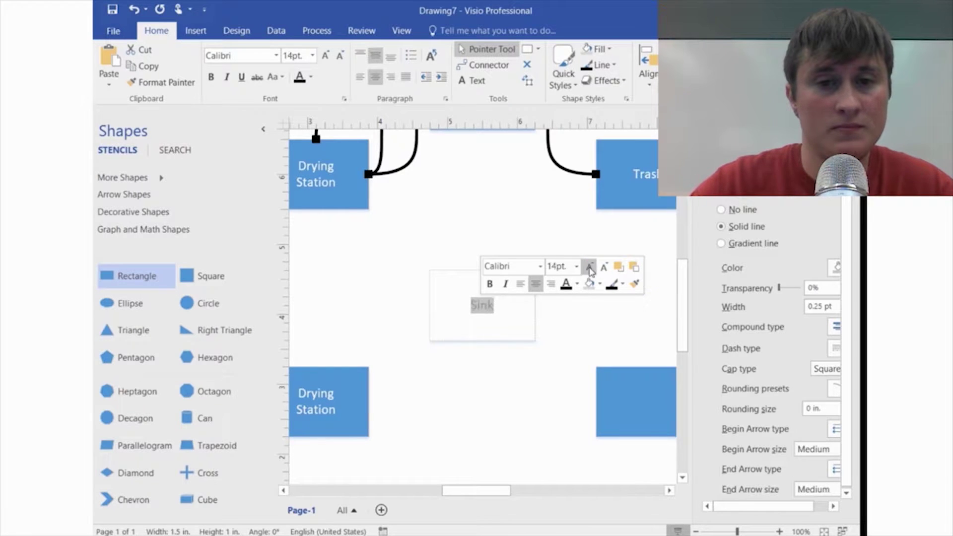
left_click(495, 400)
Step: Label the bottom-right rectangle 'Trash' and set its font to 14pt
left_click(583, 412)
right_click(597, 411)
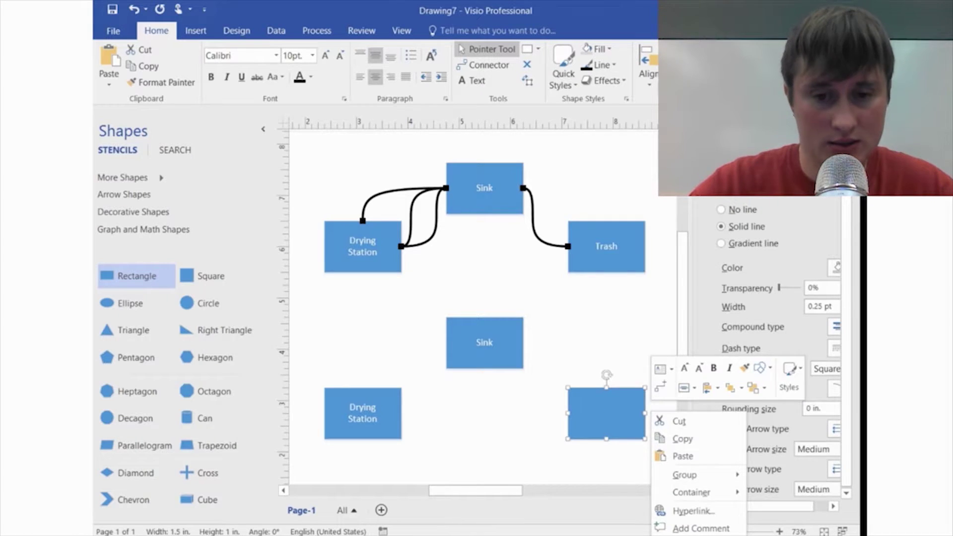
double_click(598, 412)
type("Trash")
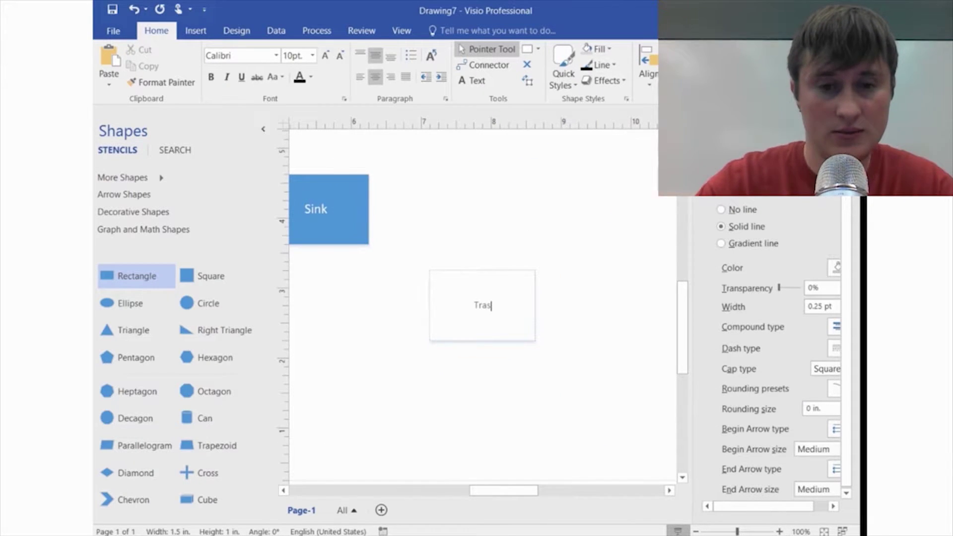
double_click(473, 312)
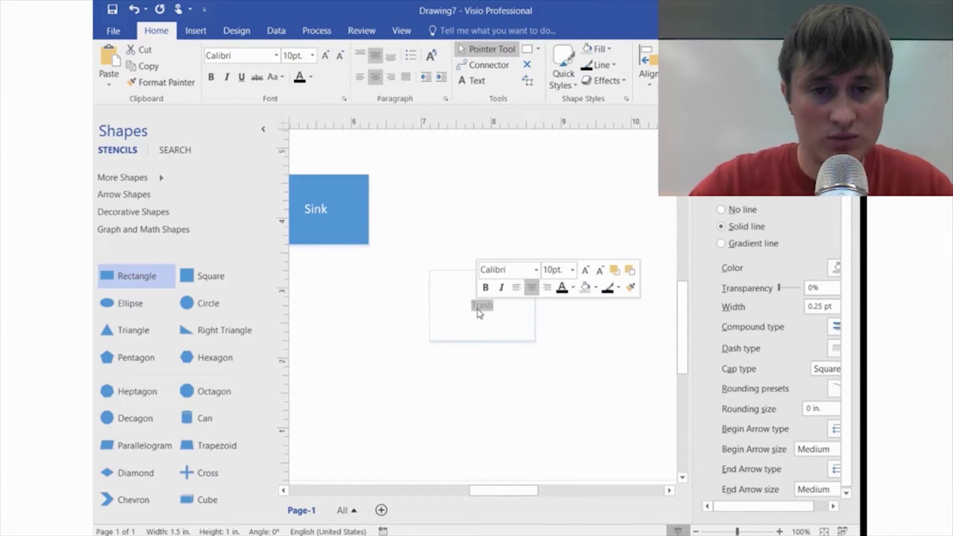
left_click(598, 272)
left_click(586, 270)
left_click(586, 270)
left_click(585, 270)
left_click(586, 271)
left_click(527, 436)
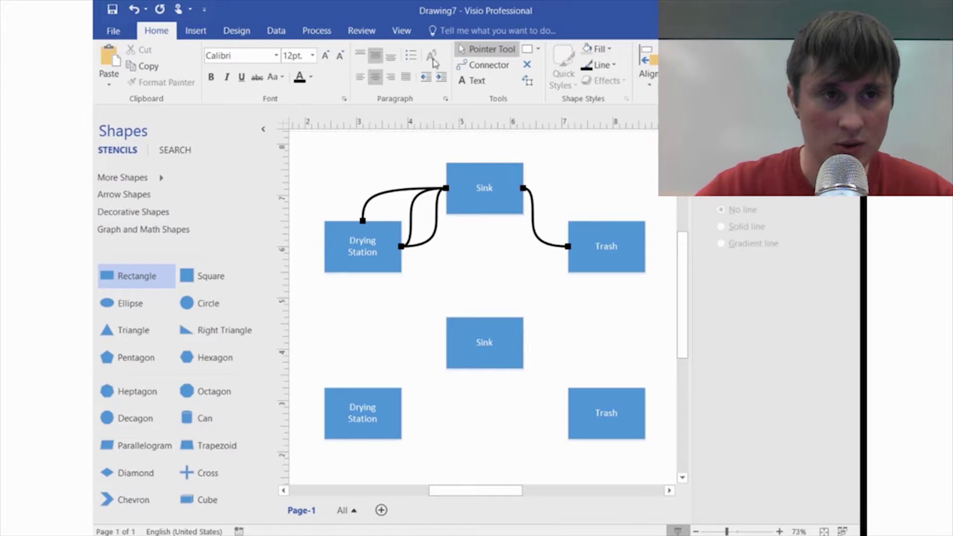
Step: Draw three connectors from the lower Drying Station to the lower Sink, from its top and right sides
left_click(196, 30)
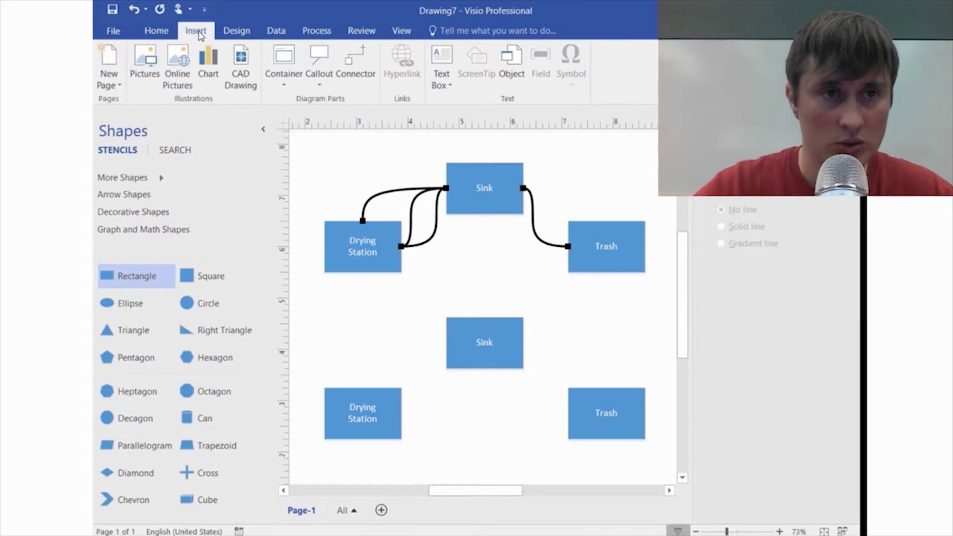
left_click(353, 61)
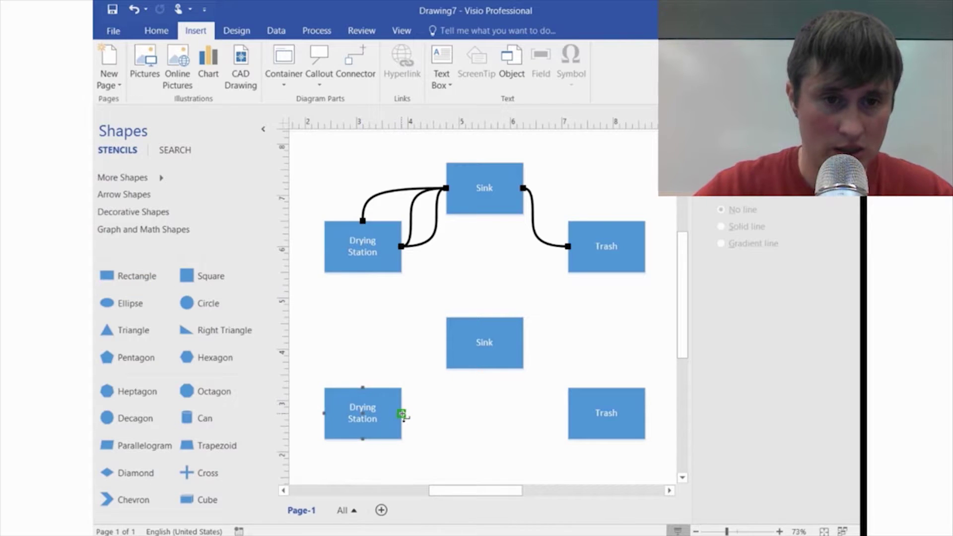
left_click_drag(403, 415, 446, 342)
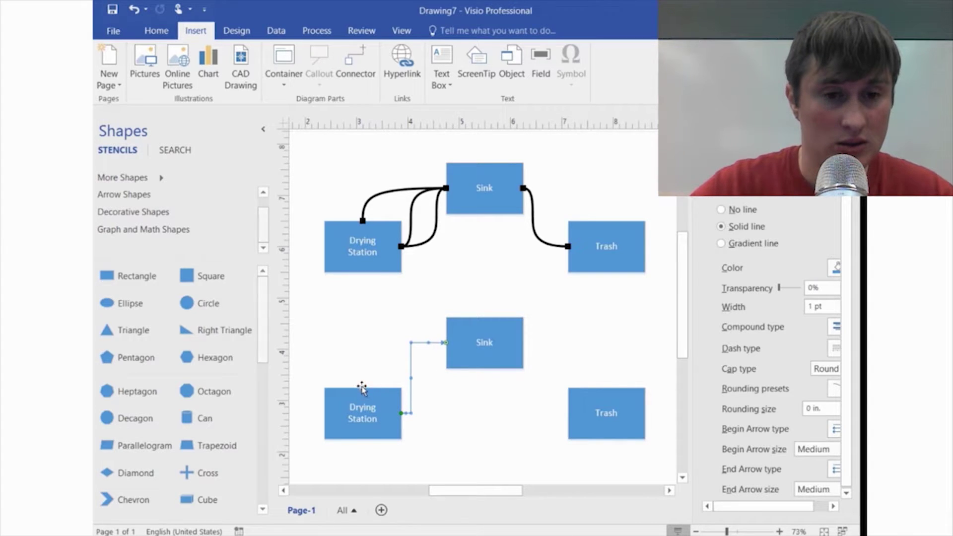
left_click(351, 72)
left_click_drag(363, 387, 445, 342)
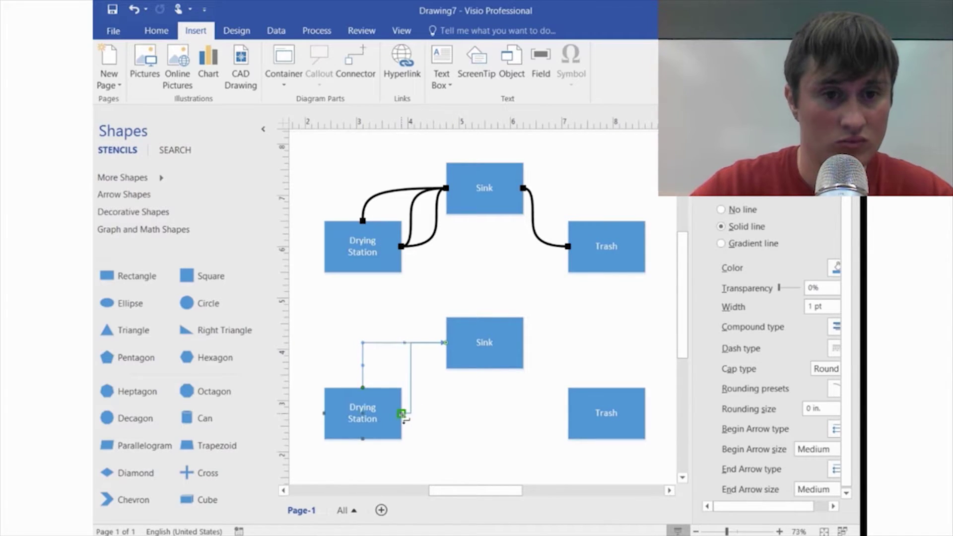
left_click_drag(403, 416, 484, 369)
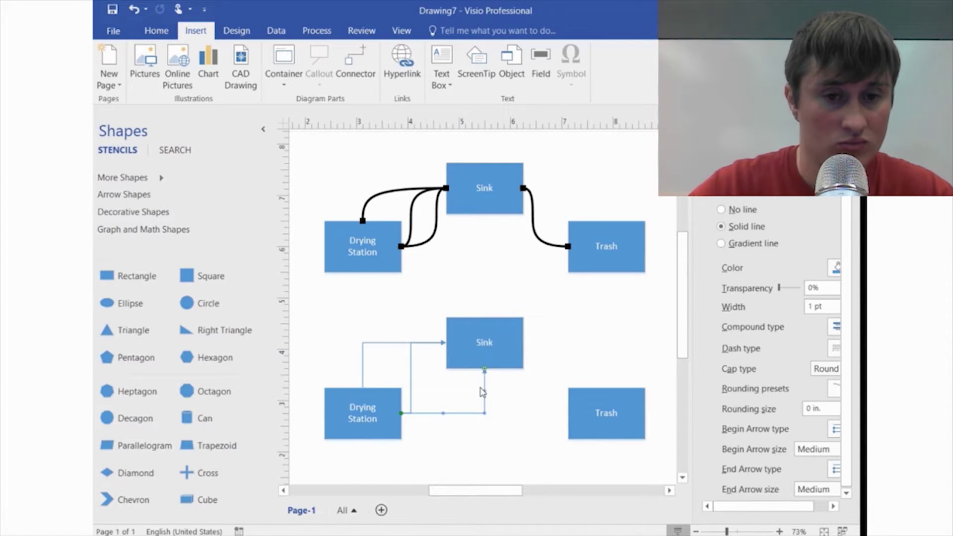
Step: Connect the lower Sink's right side to Trash and select that connector
left_click(510, 404)
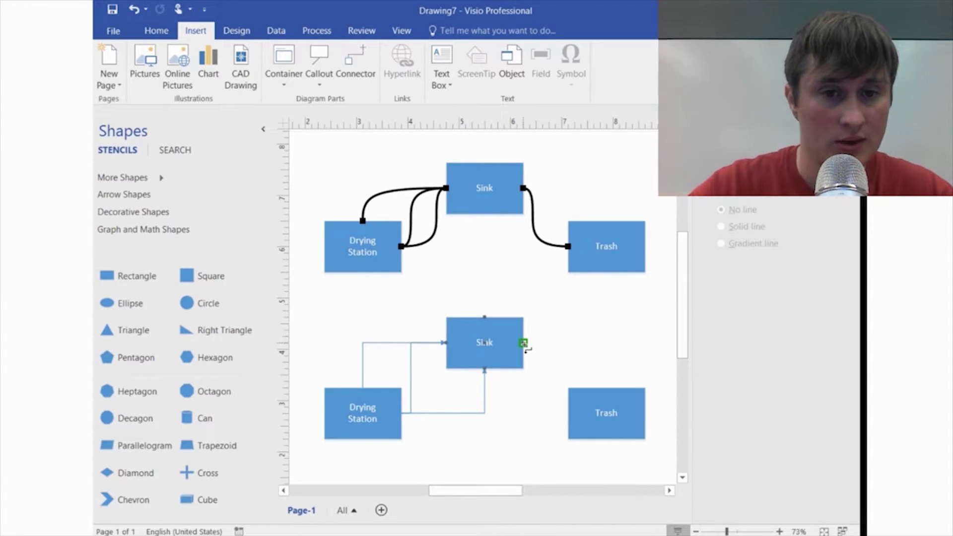
left_click_drag(524, 343, 602, 412)
left_click(536, 431)
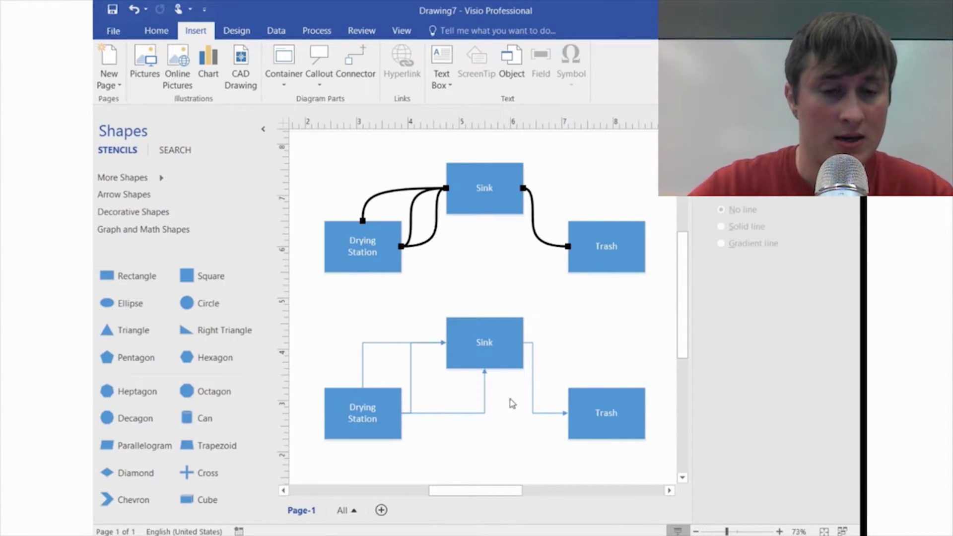
left_click(534, 405)
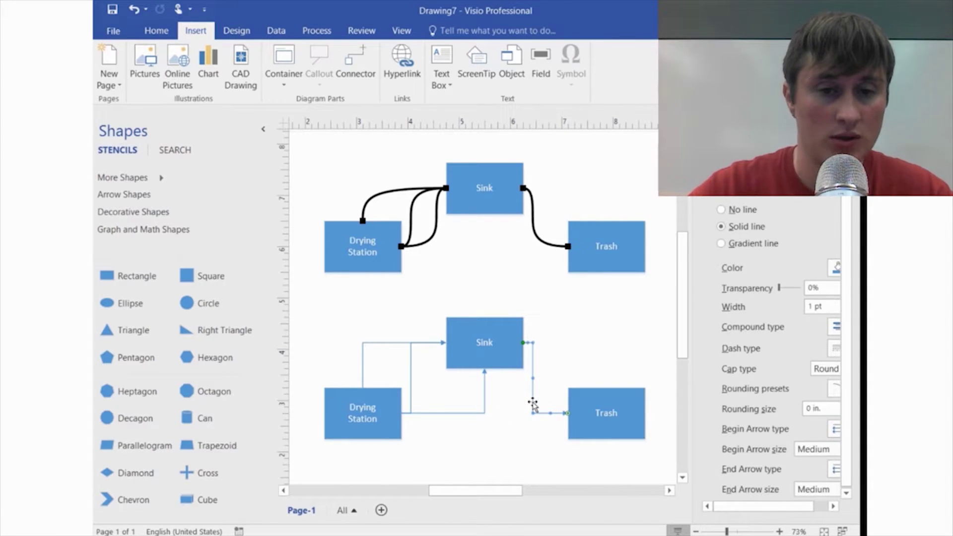
Step: Add the three Drying Station-to-Sink connectors to the selection and widen the Format Shape pane
left_click(471, 411, "shift")
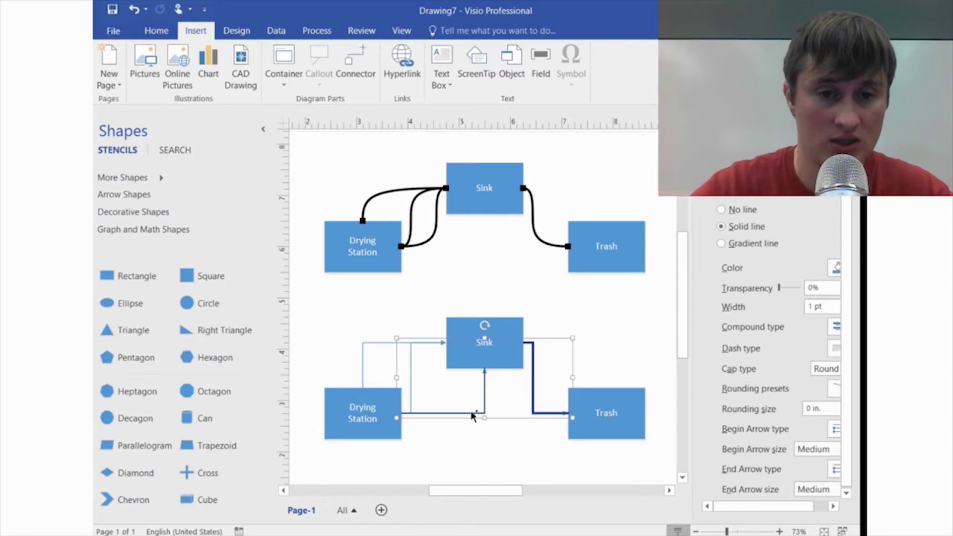
left_click(410, 385, "shift")
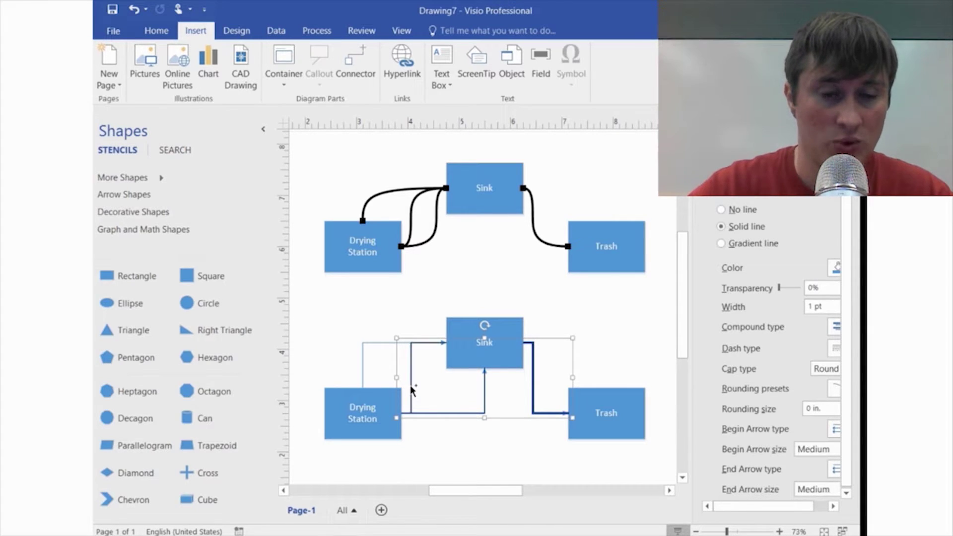
left_click(362, 370, "shift")
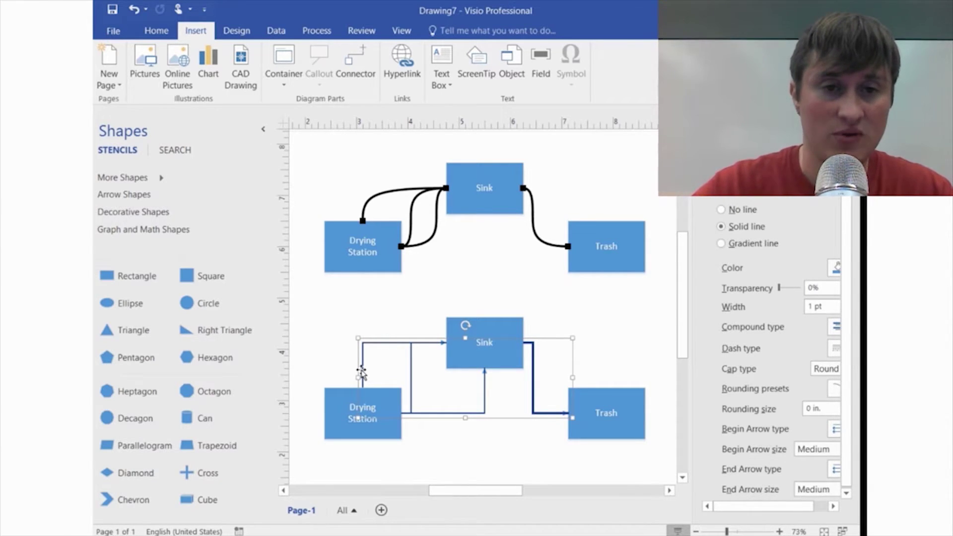
left_click_drag(686, 390, 667, 389)
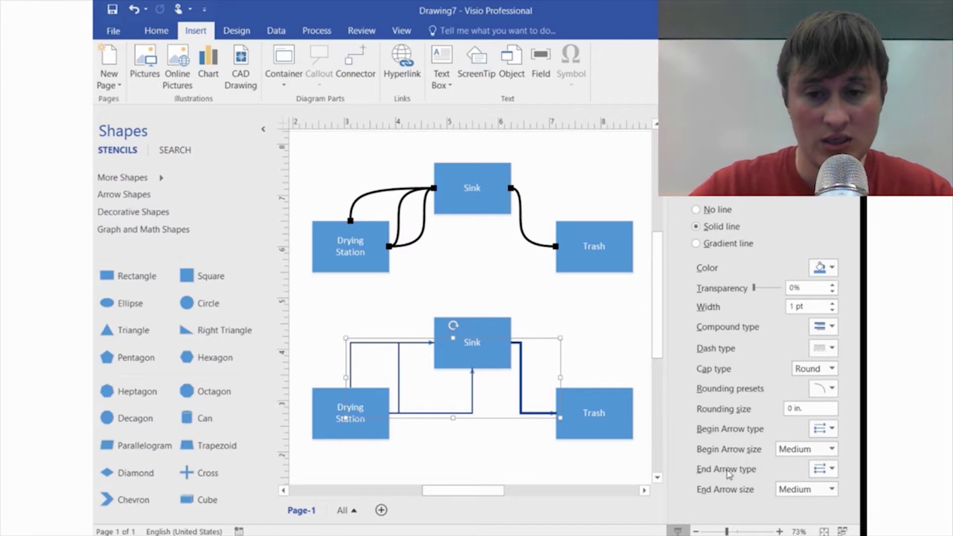
Step: Check the begin and end arrow lists without changing them, then make the connectors black
left_click(833, 429)
scroll(835, 484, "down", 1)
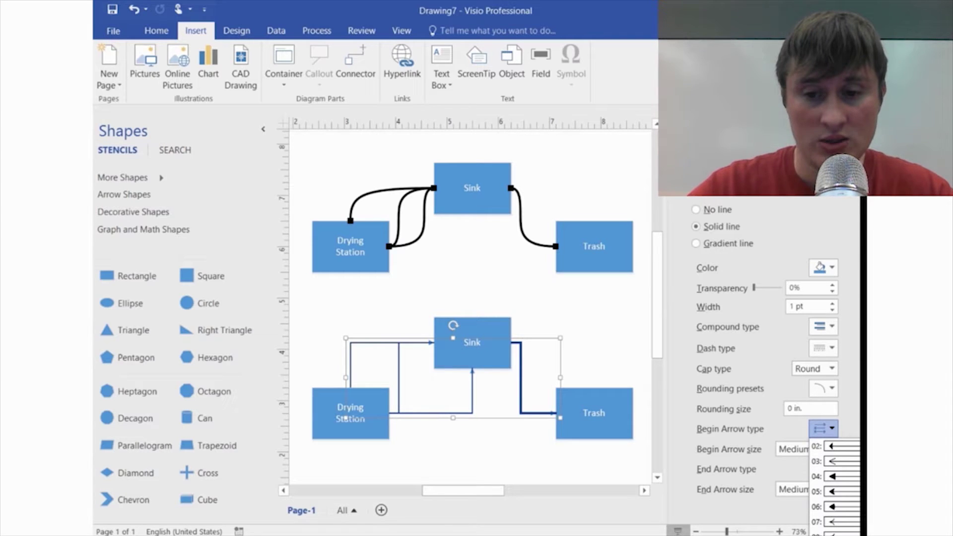
key("Escape")
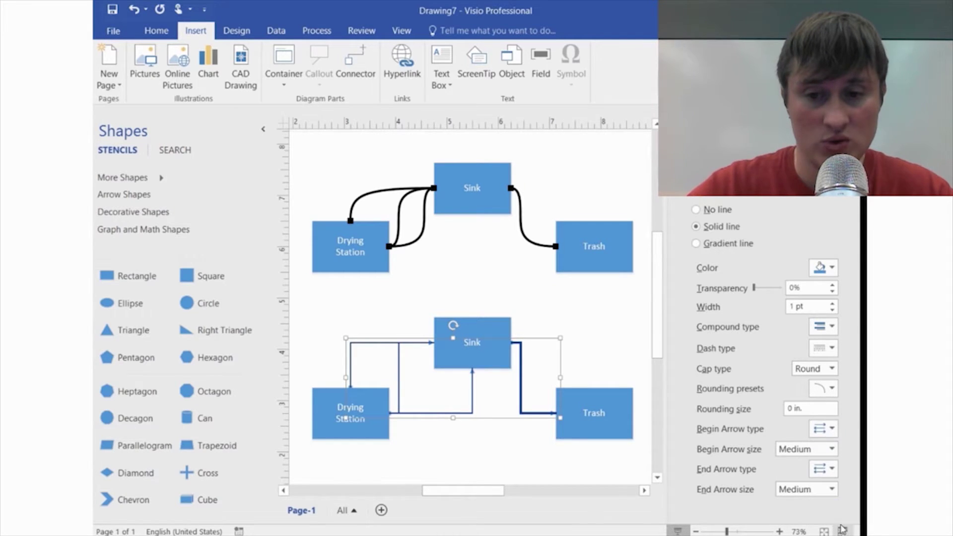
left_click(824, 469)
scroll(834, 382, "down", 1)
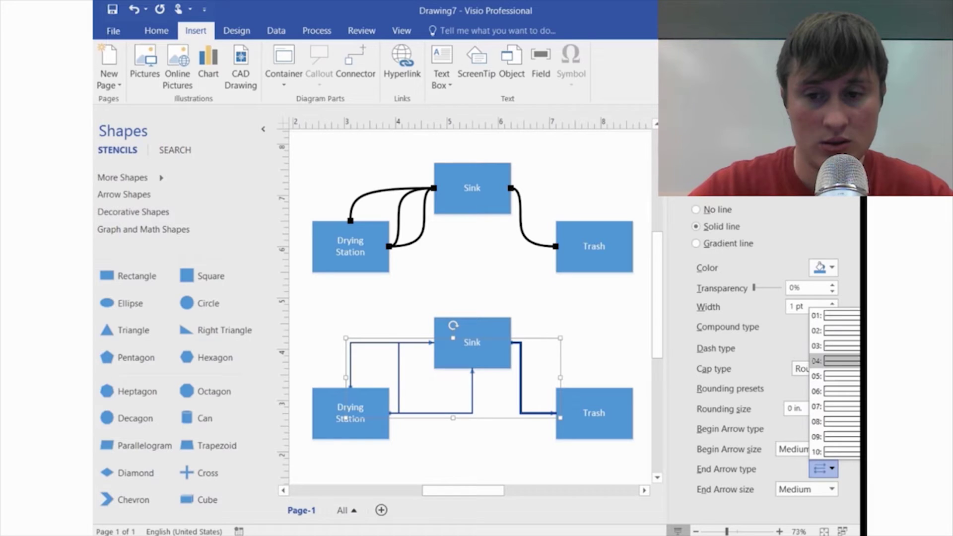
scroll(834, 382, "down", 1)
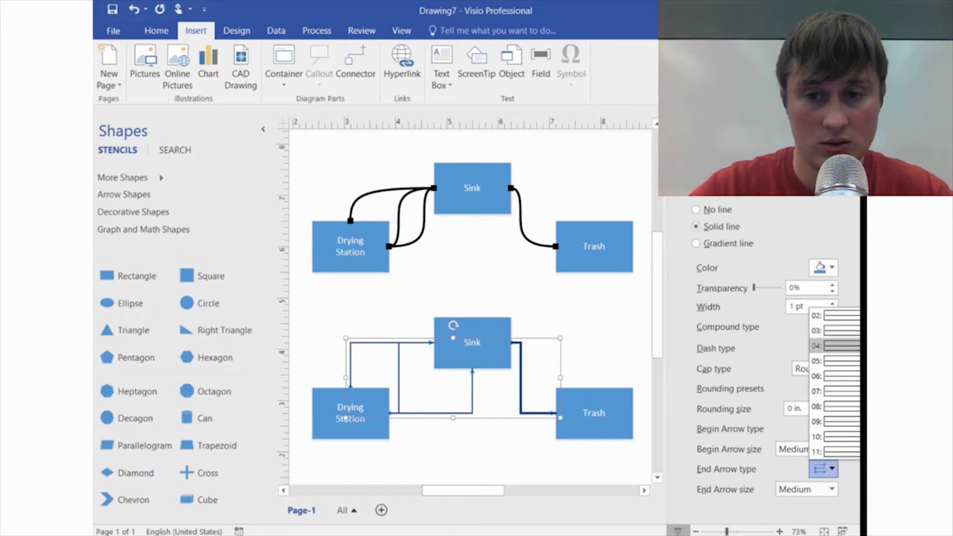
key("Escape")
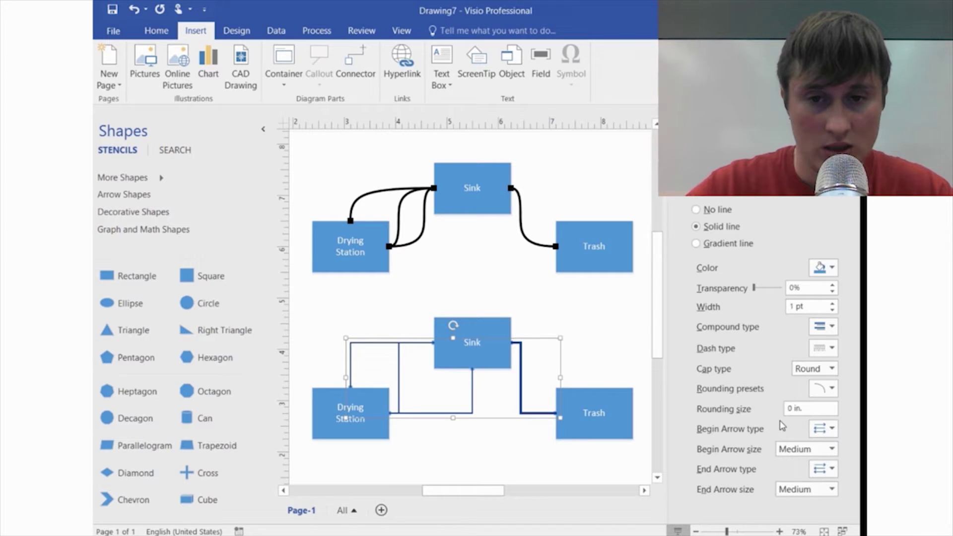
left_click(833, 268)
left_click(827, 300)
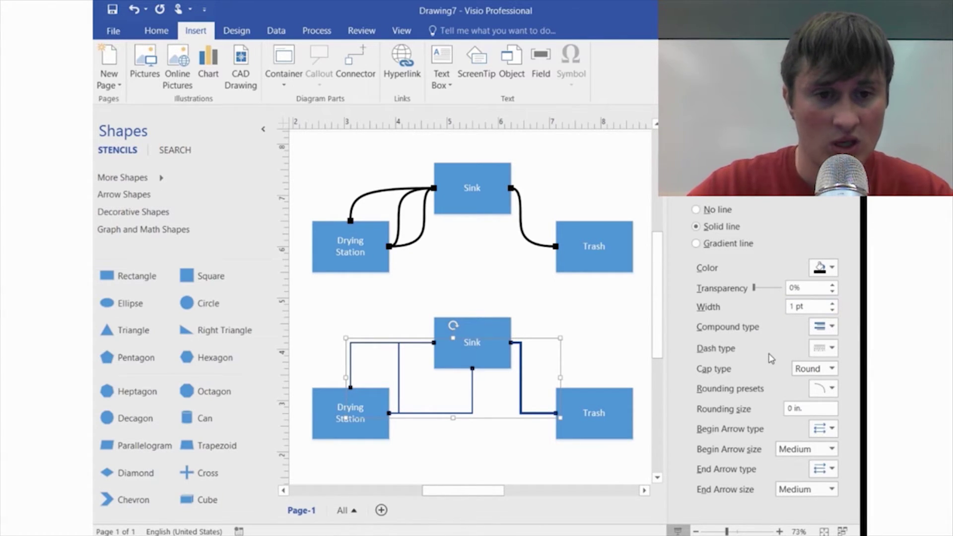
Step: Set the four lower connectors' line weight to 3 pt from the Home tab's Line menu
left_click(165, 34)
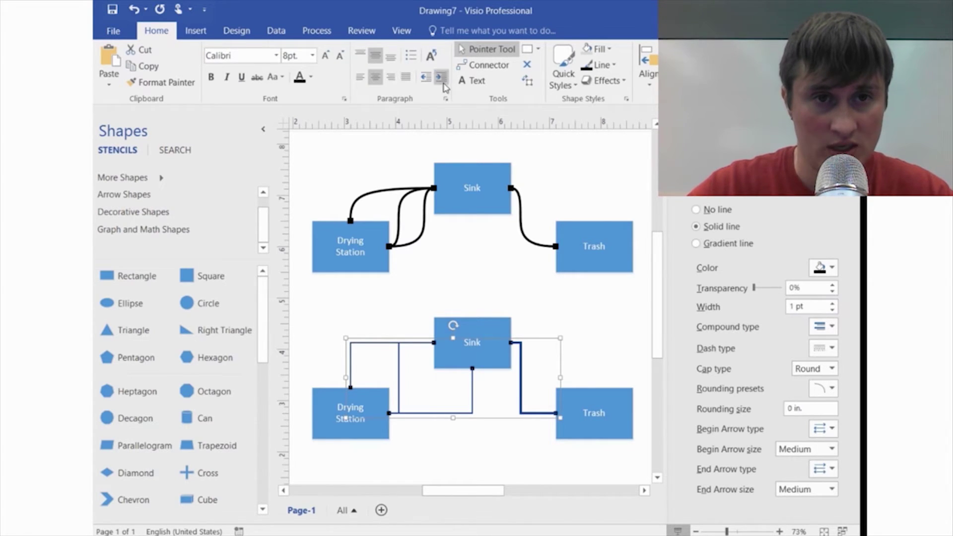
left_click(612, 65)
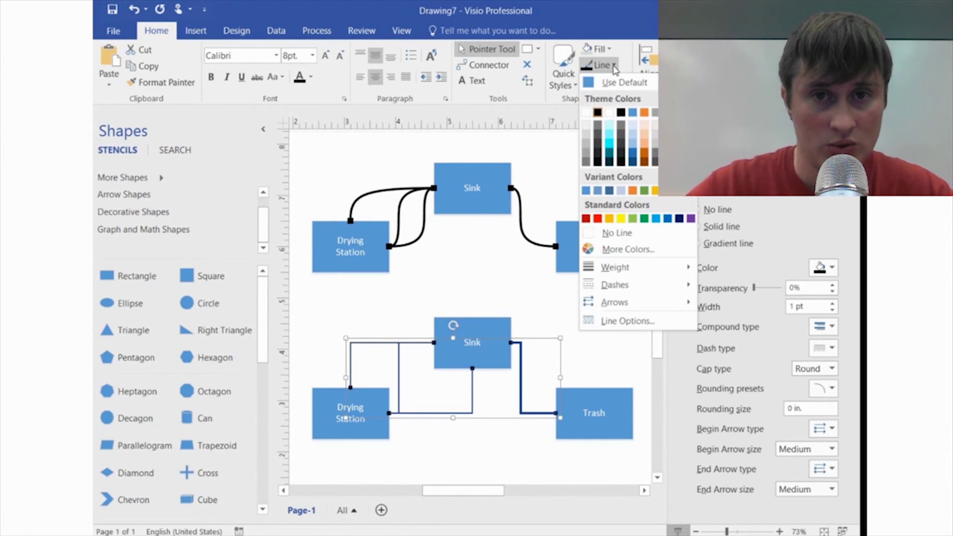
mouse_move(608, 268)
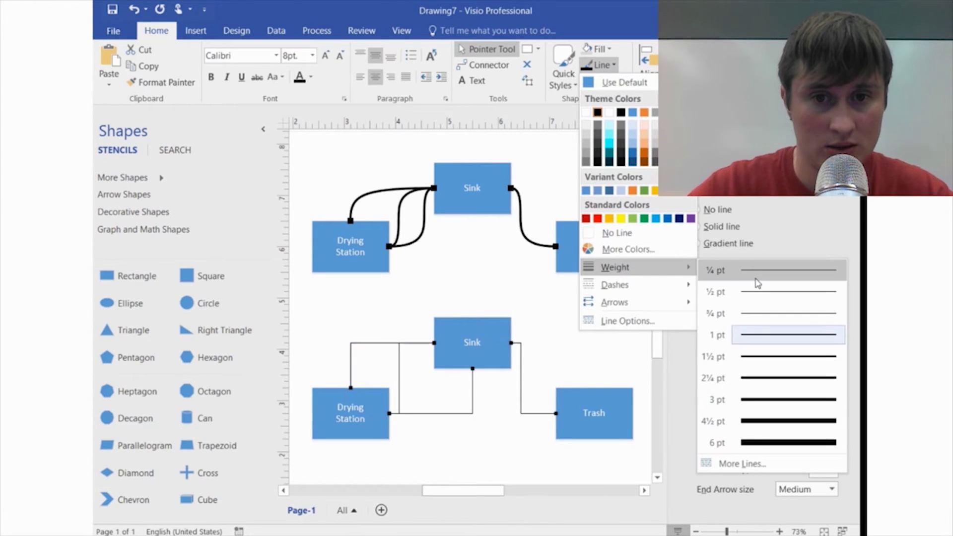
left_click(760, 401)
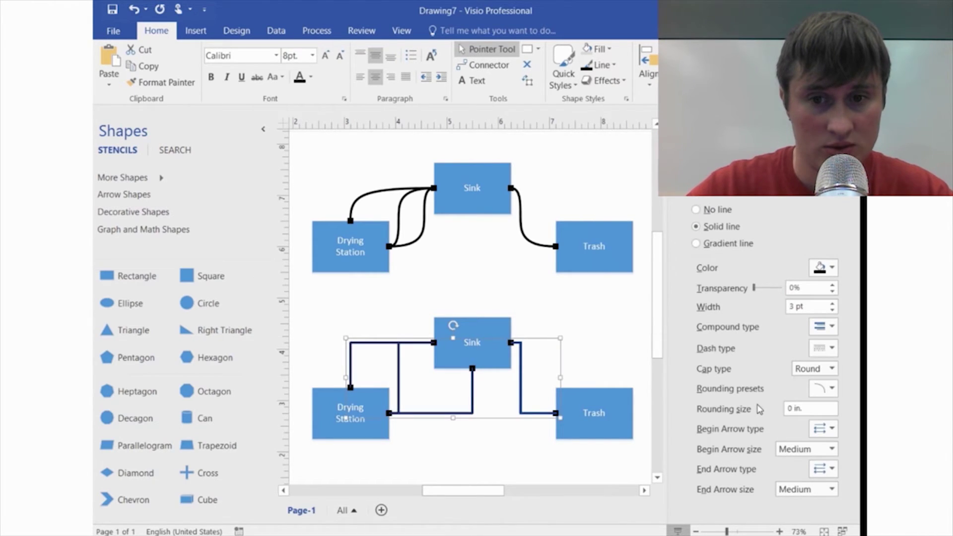
Step: Convert the selected lower connectors to Curved Connectors
right_click(522, 410)
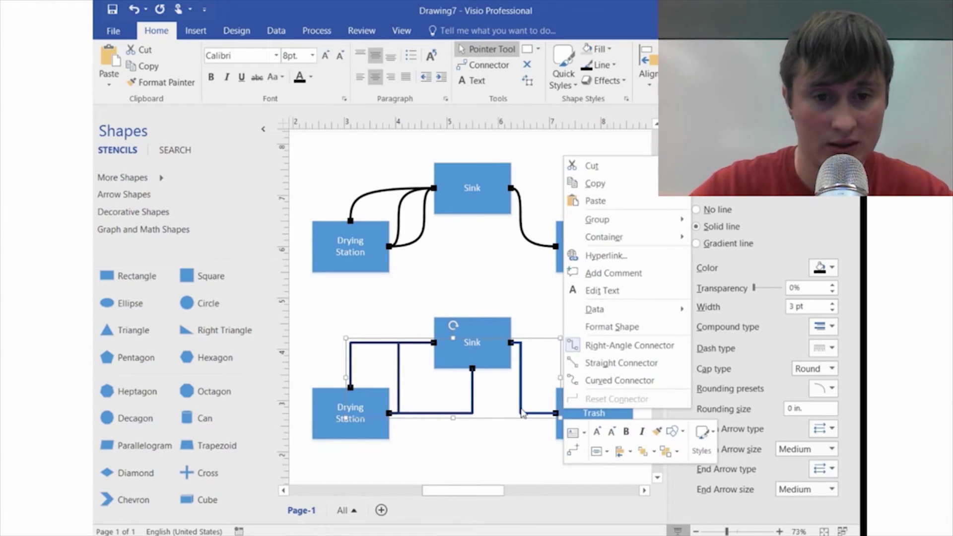
left_click(591, 383)
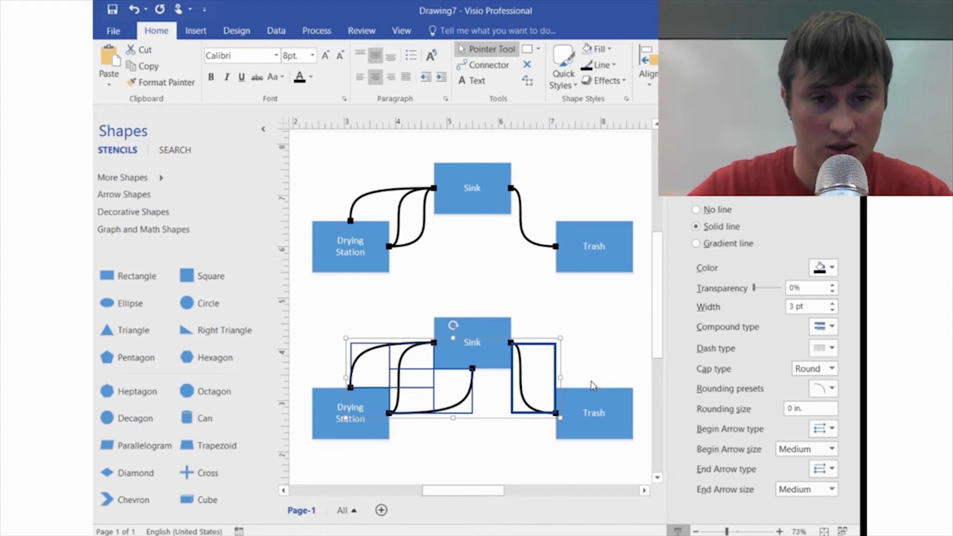
left_click(441, 435)
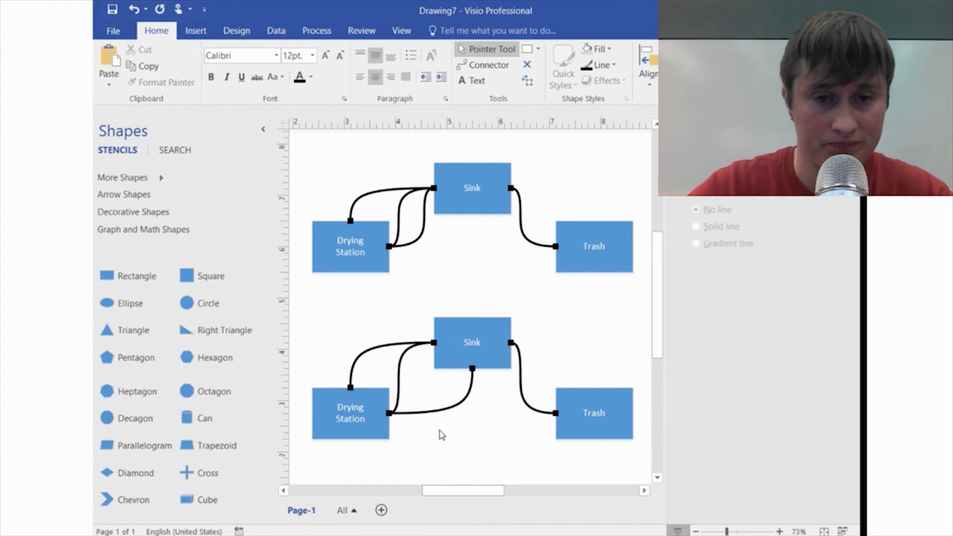
Step: Move one Drying Station connector's end to Sink's left side and bow its curve right
left_click(458, 404)
left_click_drag(473, 369, 434, 342)
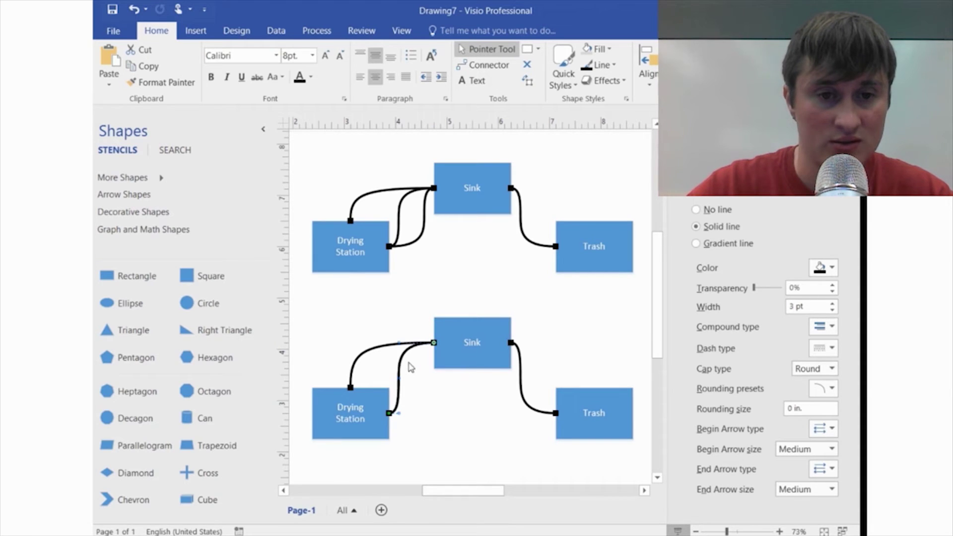
left_click_drag(398, 378, 418, 389)
left_click(460, 440)
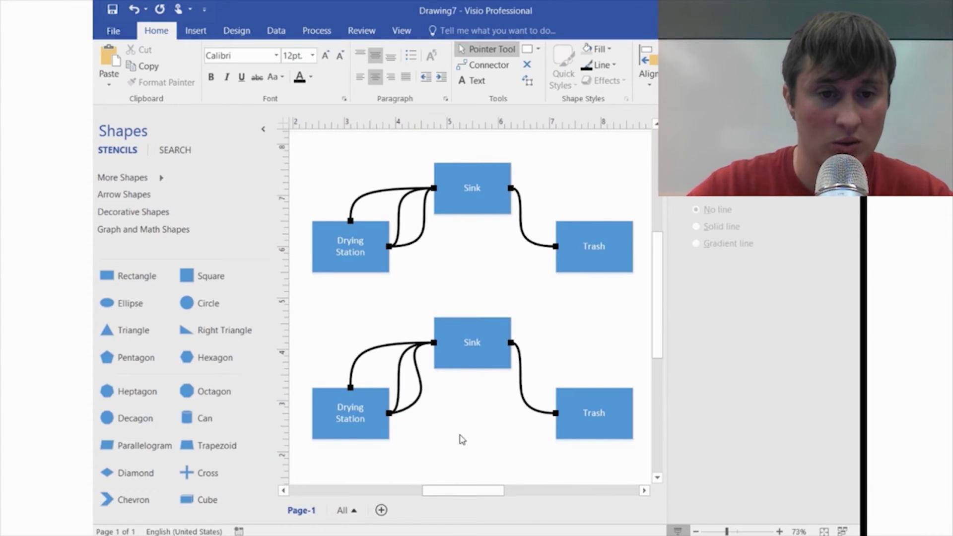